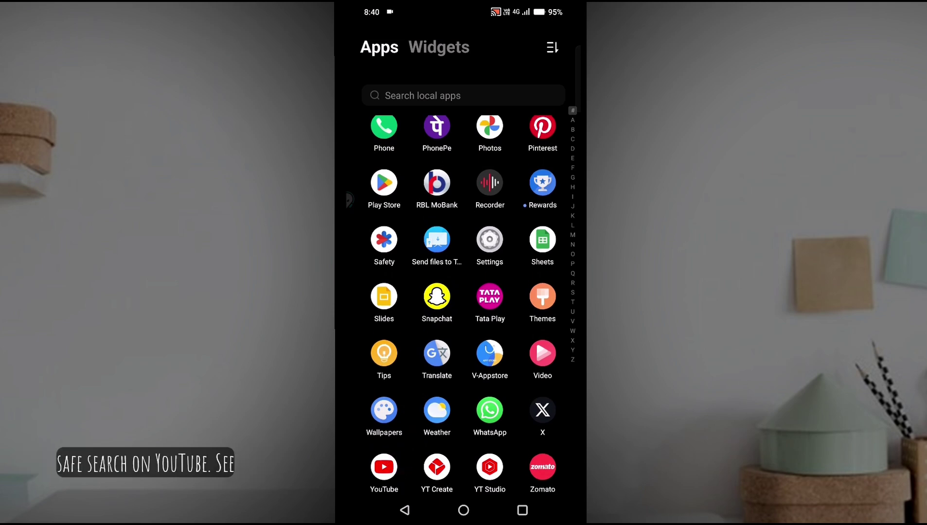
Step: Launch YouTube, view its search history, then return to the home screen
left_click(384, 467)
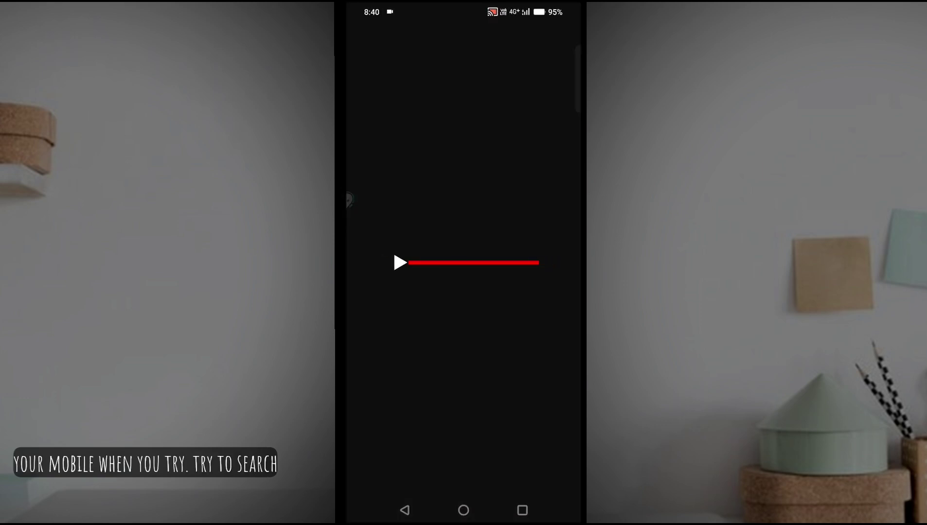
left_click(565, 37)
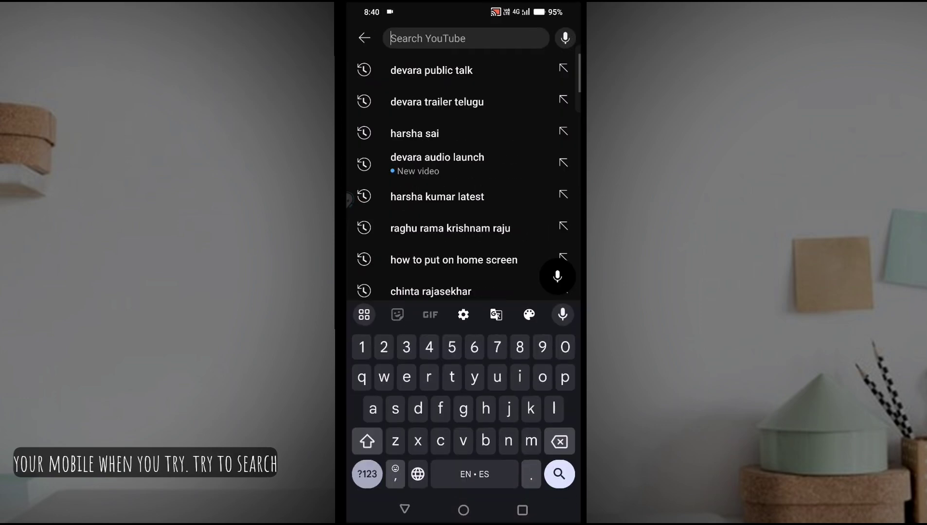
left_click(464, 510)
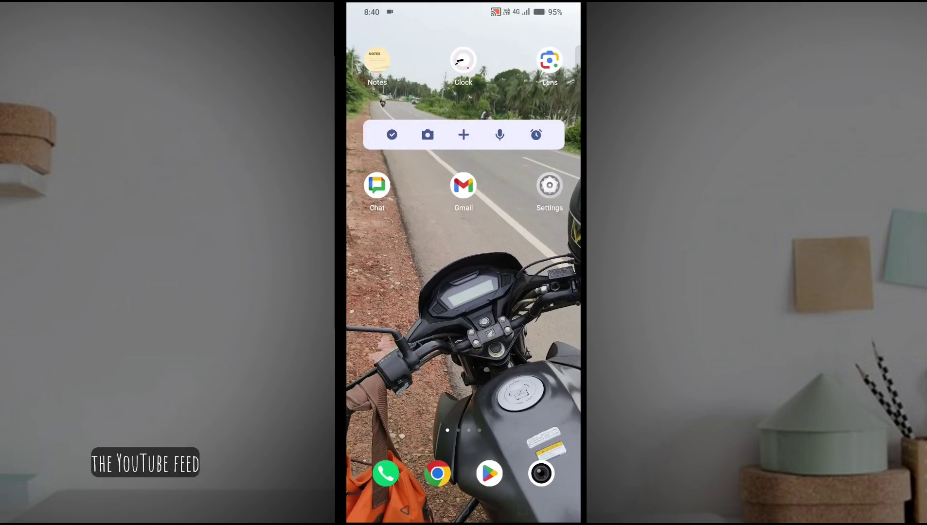
left_click_drag(464, 362, 463, 145)
scroll(463, 305, "down", 10)
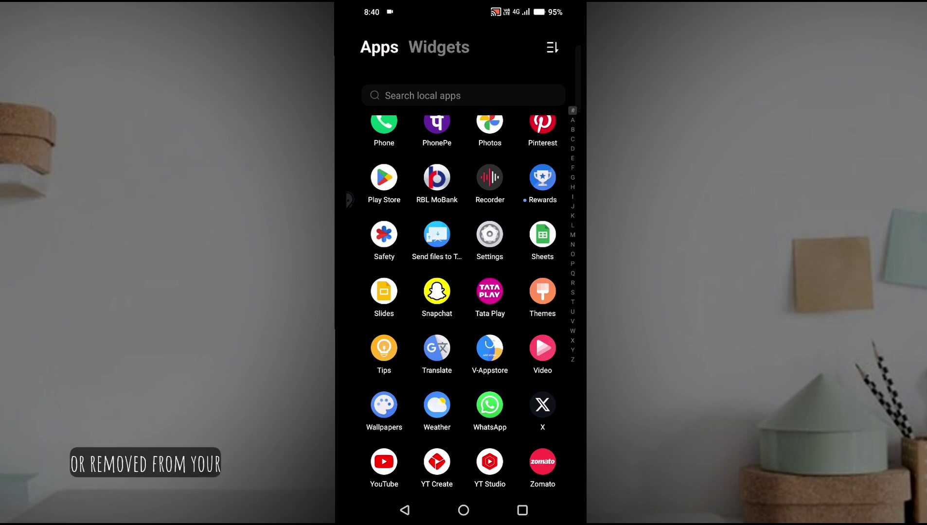
Step: Relaunch YouTube from the app list and back out of search to the home feed
left_click(383, 461)
left_click(426, 299)
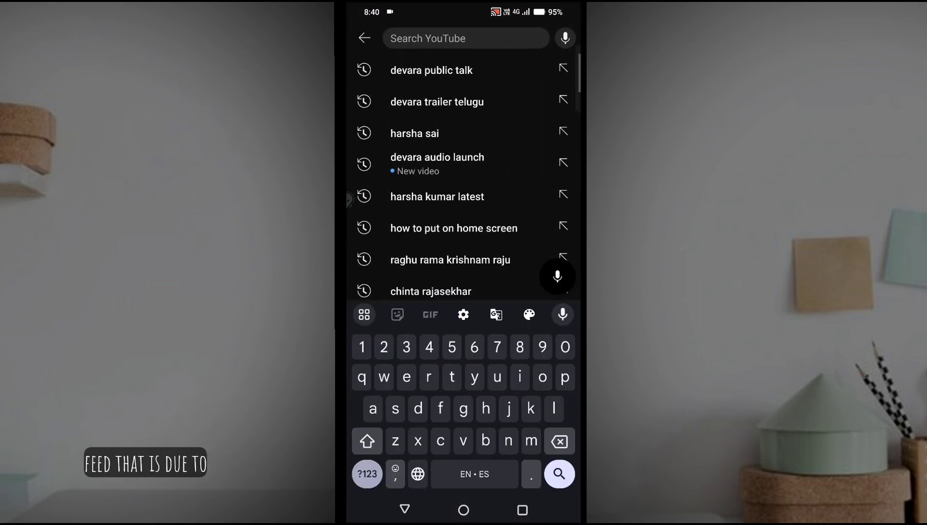
left_click(405, 510)
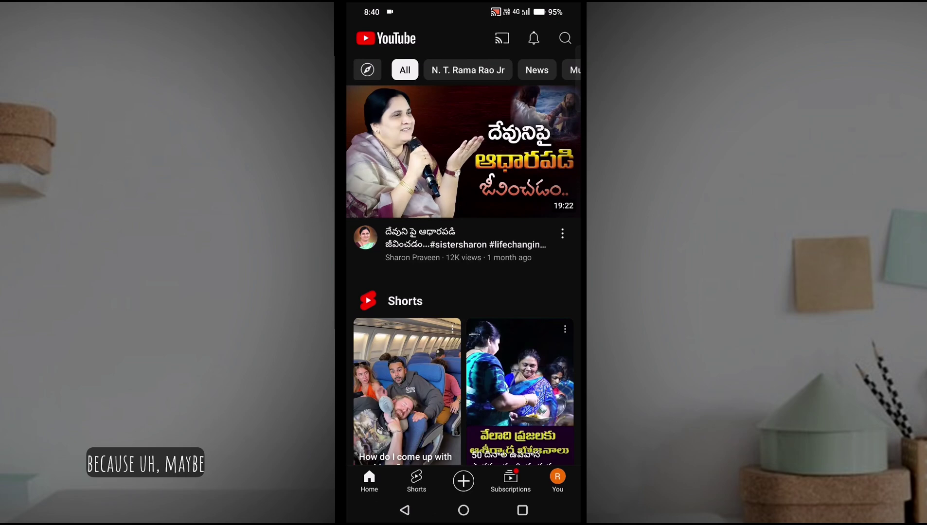
Step: From the You page, go to Settings > General and toggle Restricted Mode off
left_click(557, 481)
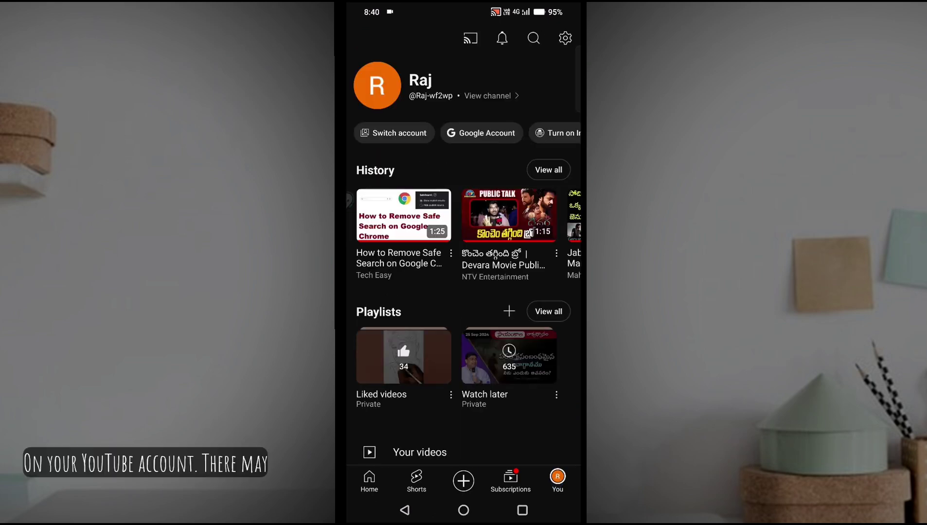
left_click(565, 38)
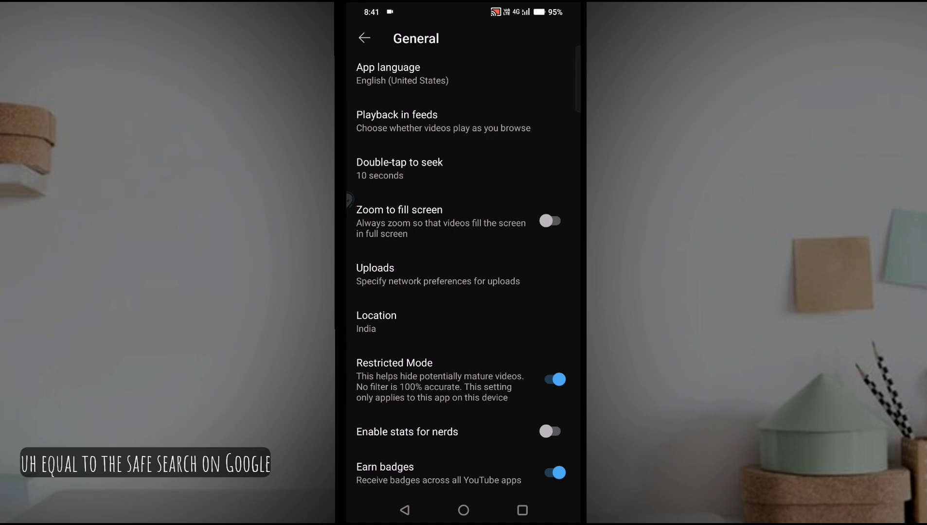
left_click(555, 379)
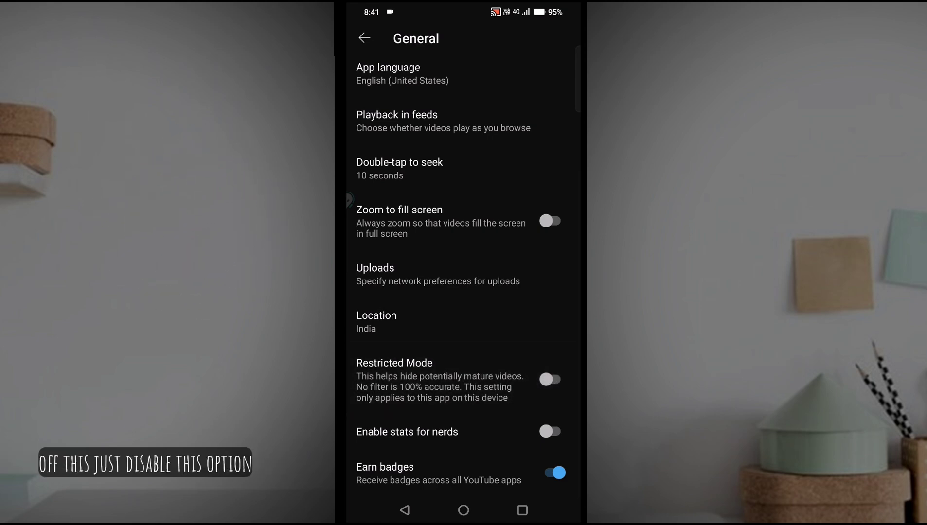
Step: Swipe YouTube away in Recents, then open the launcher's app drawer
left_click(522, 510)
left_click_drag(463, 261, 464, 44)
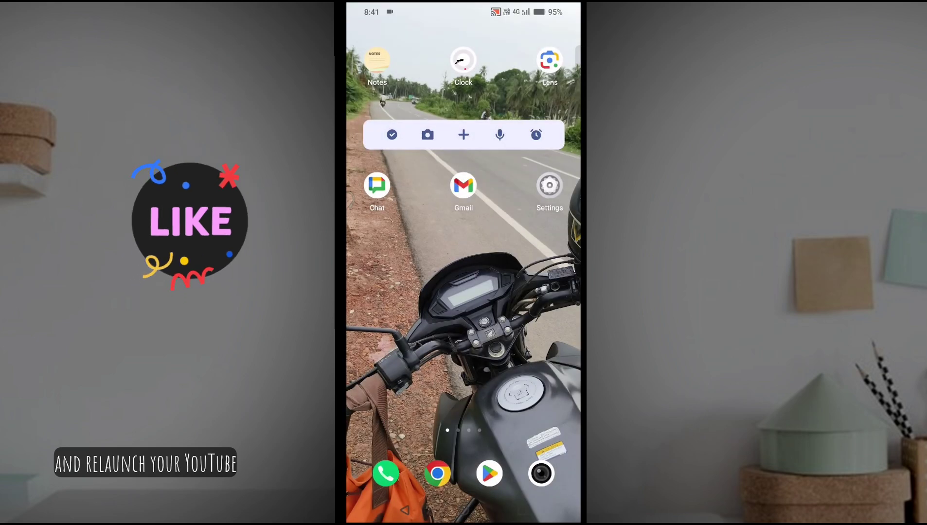
left_click_drag(463, 405, 464, 145)
left_click_drag(463, 434, 464, 145)
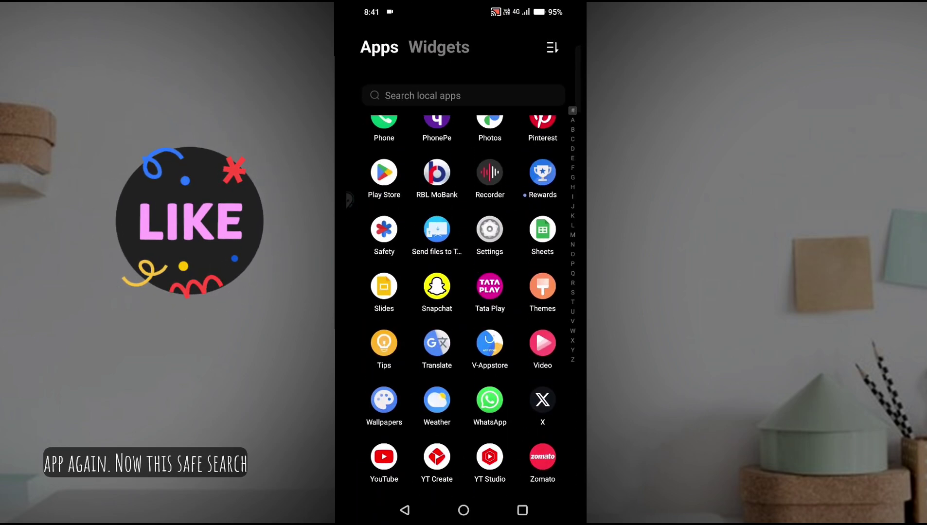
left_click_drag(377, 443, 384, 456)
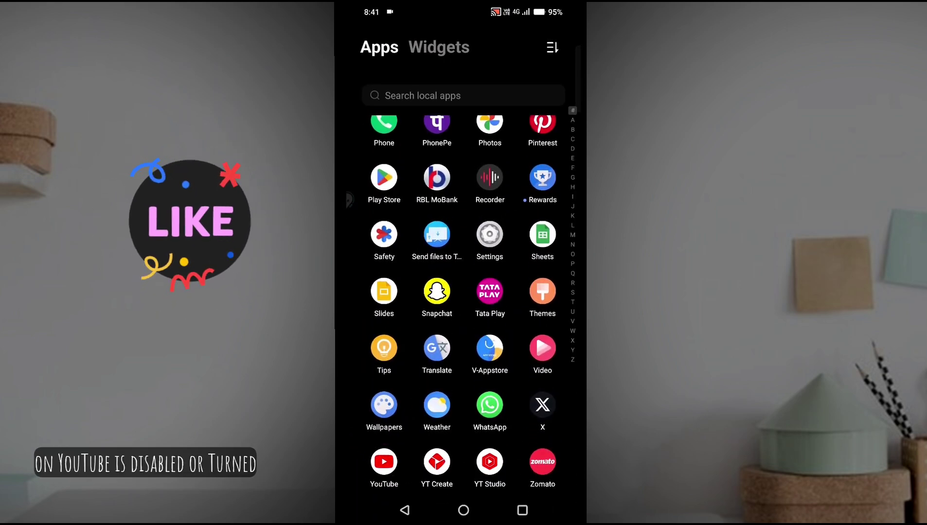